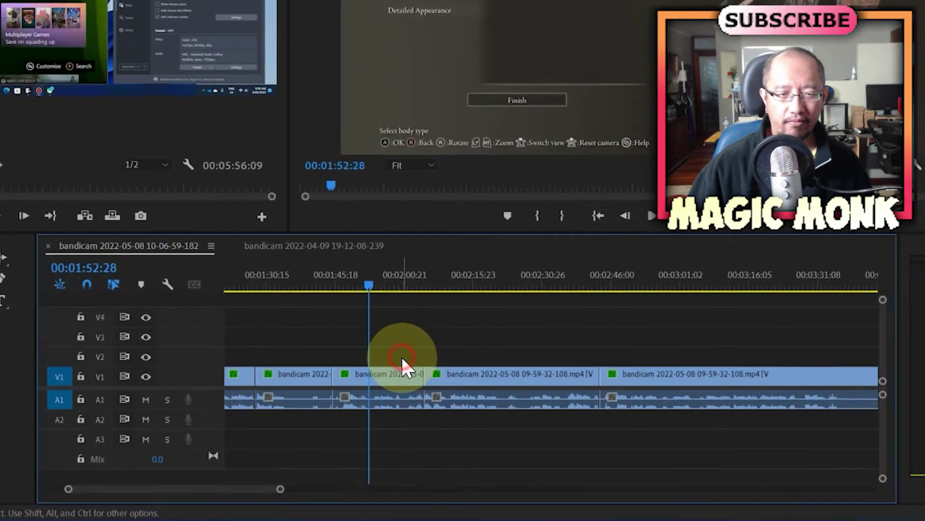
# Select the edit points at both ends of the long clip, then clear the selection
pyautogui.moveTo(423, 393); pyautogui.dragTo(494, 392)
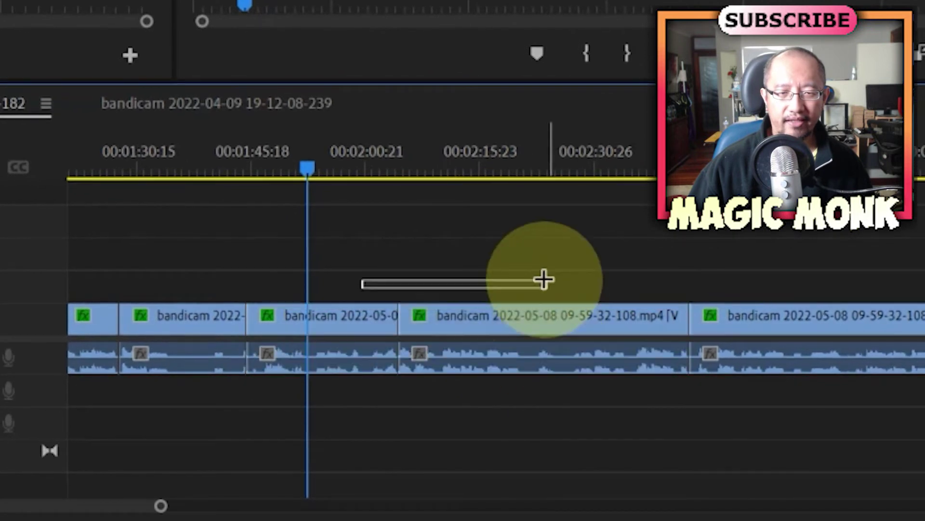
pyautogui.moveTo(544, 280); pyautogui.dragTo(535, 289)
pyautogui.click(405, 311)
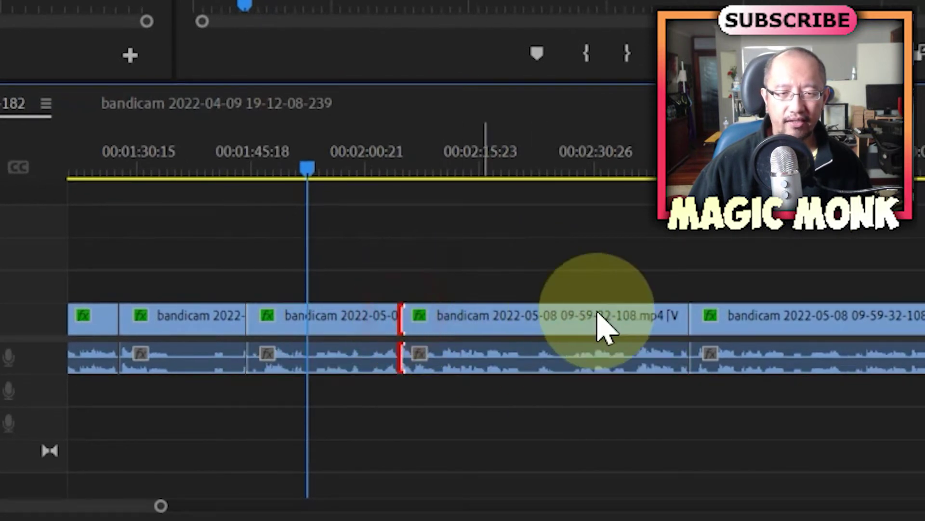
pyautogui.click(685, 314)
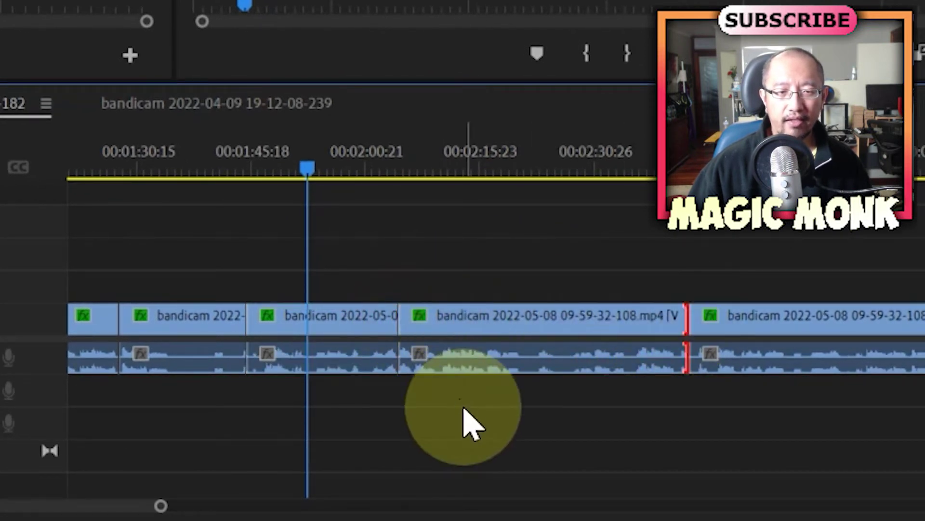
pyautogui.click(462, 412)
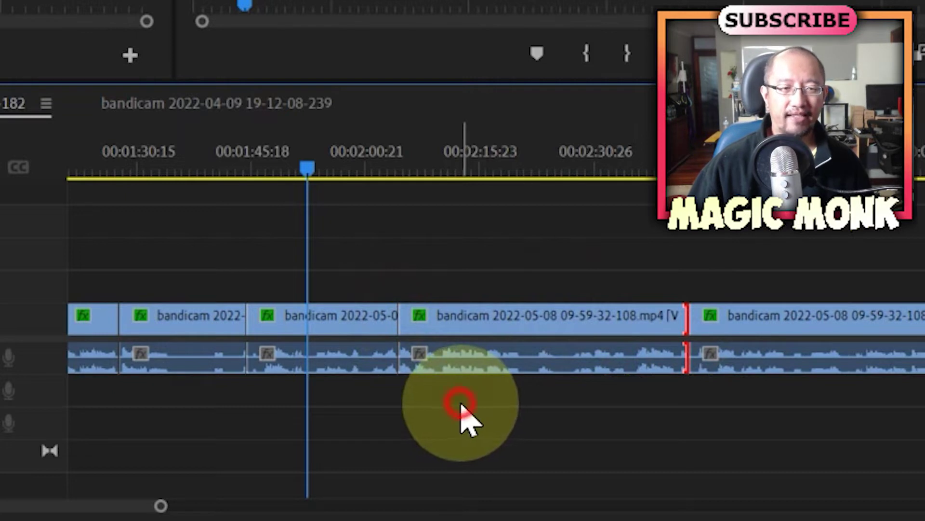
pyautogui.moveTo(401, 382); pyautogui.dragTo(382, 401)
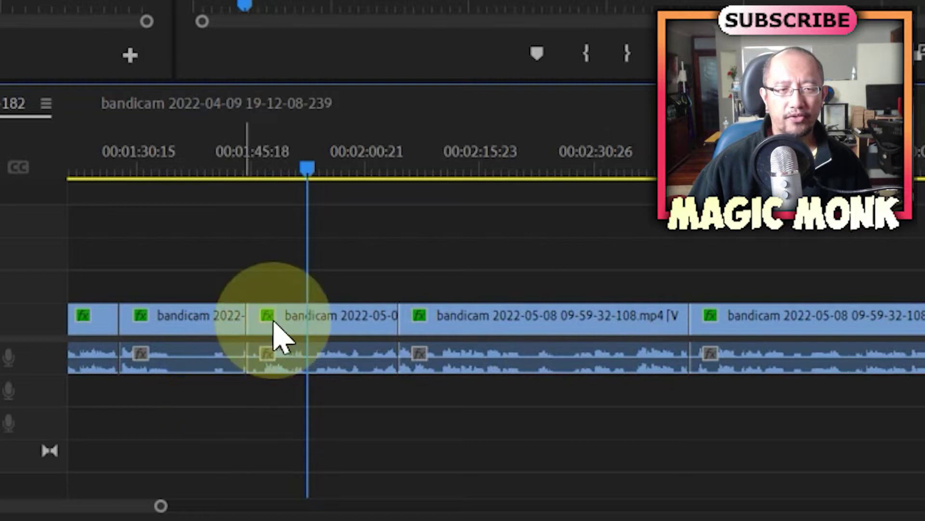
# Play the sequence from about 00:01:47 and stop playback
pyautogui.click(284, 164)
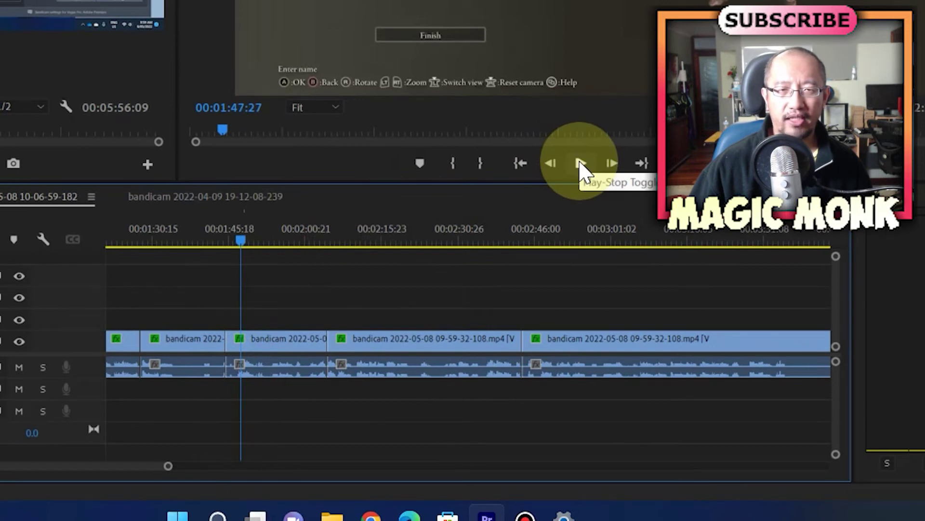
pyautogui.click(581, 164)
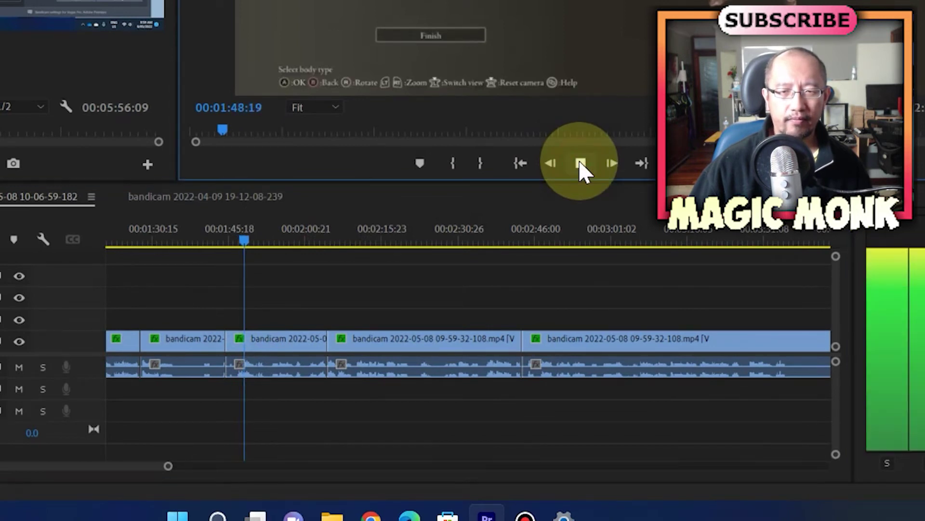
pyautogui.click(267, 381)
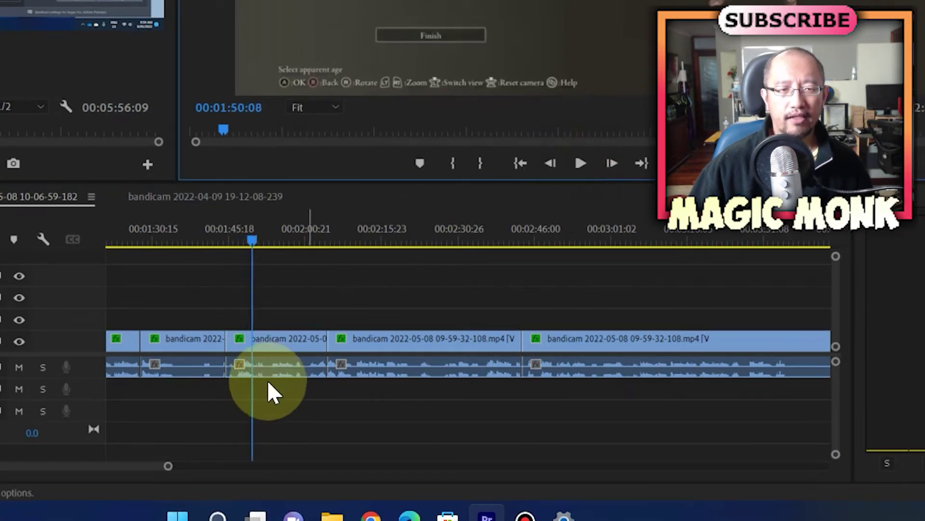
pyautogui.click(264, 336)
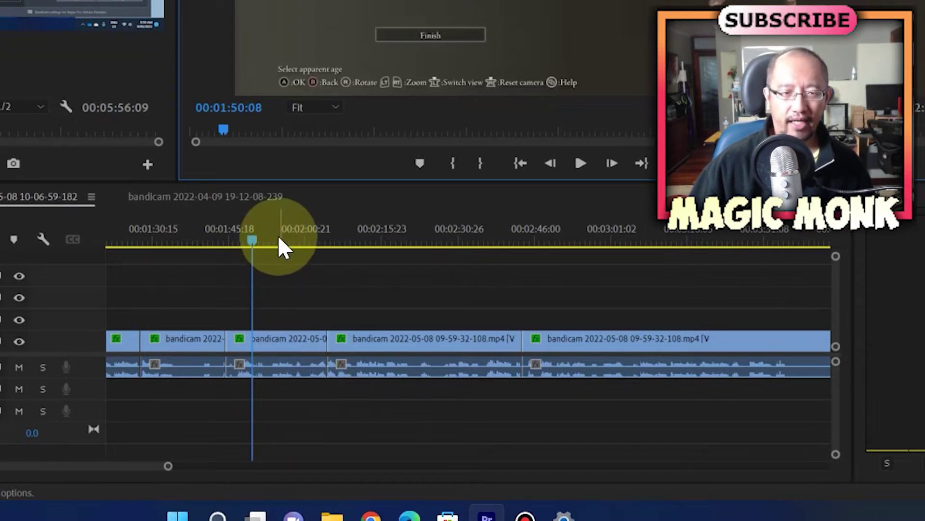
# Match-frame the sequence at 00:01:37:20 to show the source clip at 00:02:32:23
pyautogui.moveTo(278, 236); pyautogui.dragTo(429, 224)
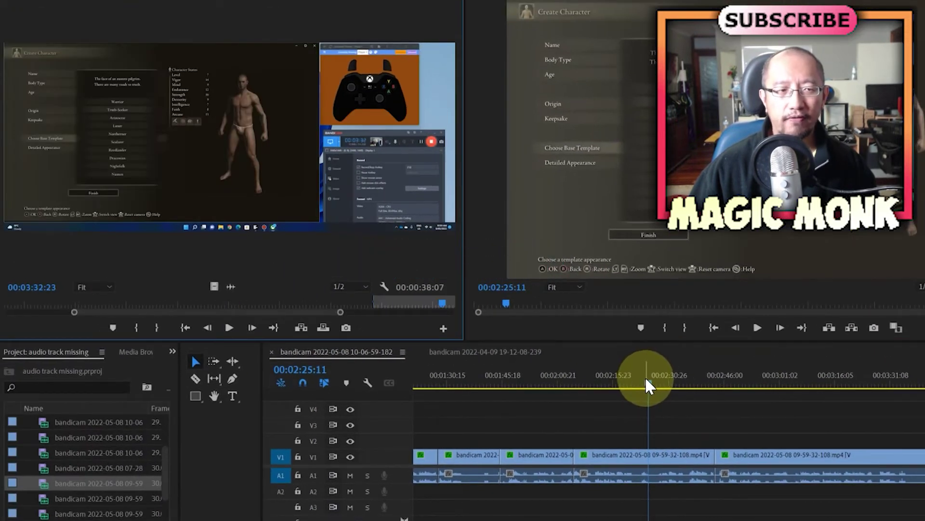
pyautogui.press('m')
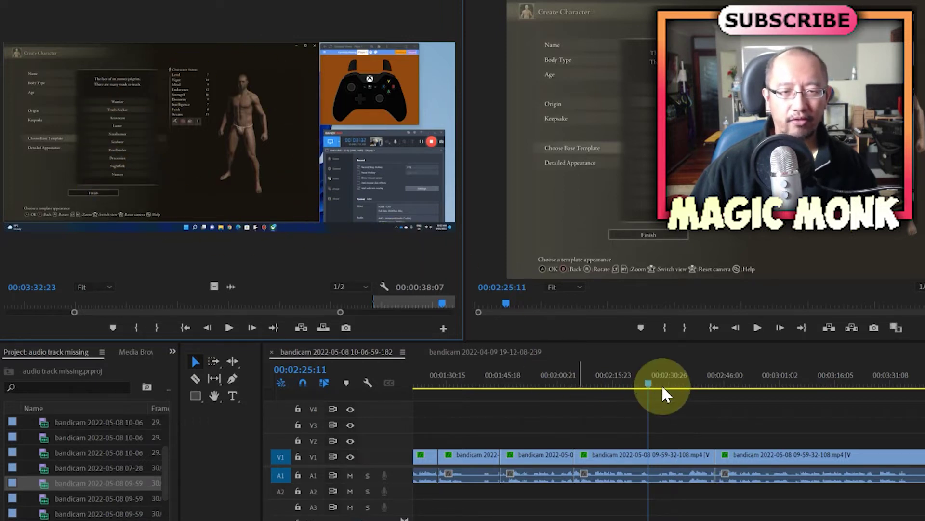
pyautogui.click(793, 380)
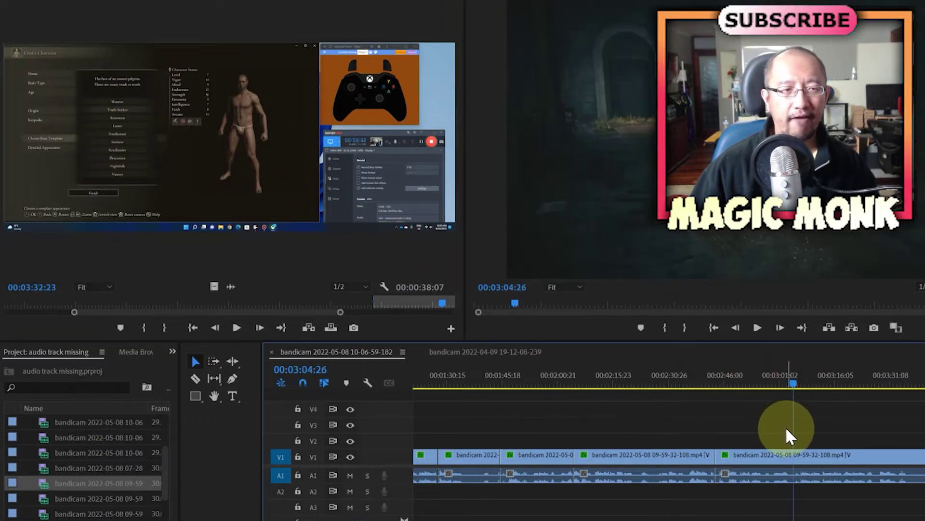
pyautogui.press('f')
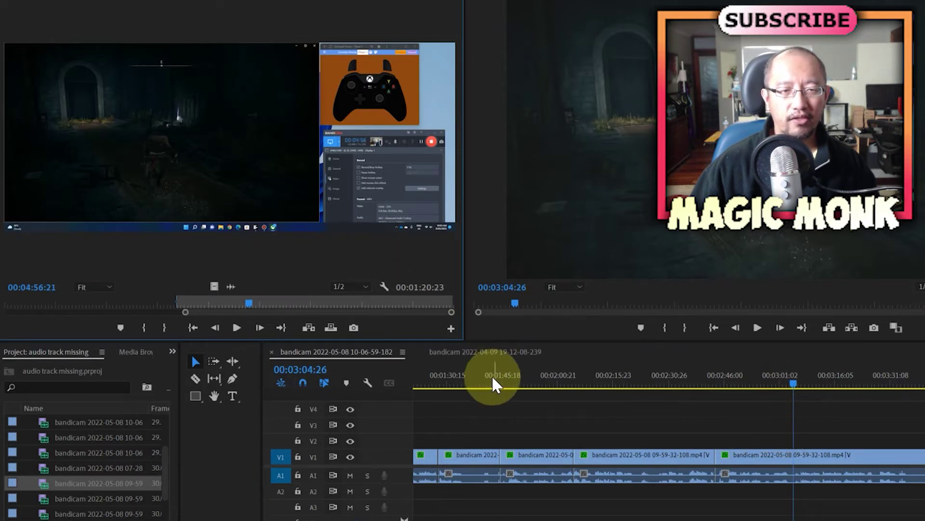
pyautogui.click(473, 379)
pyautogui.press('f')
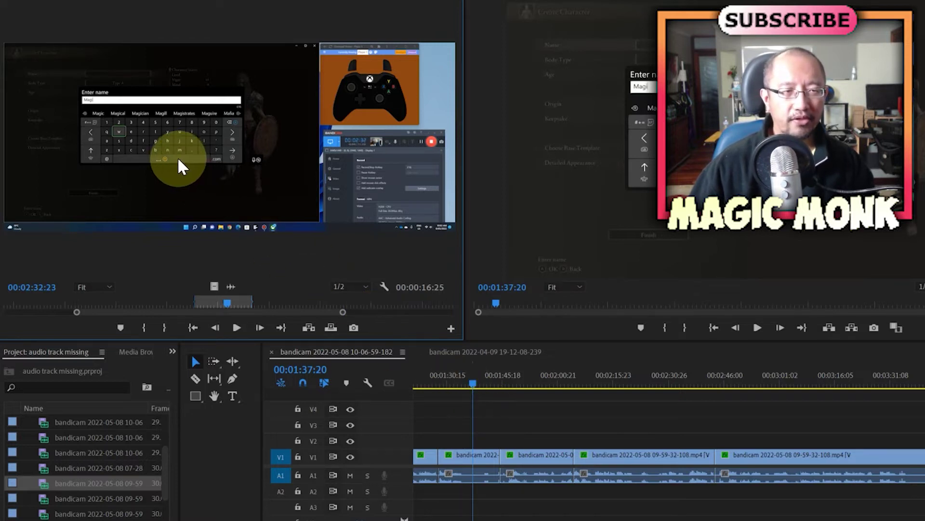
pyautogui.moveTo(177, 158); pyautogui.dragTo(445, 441)
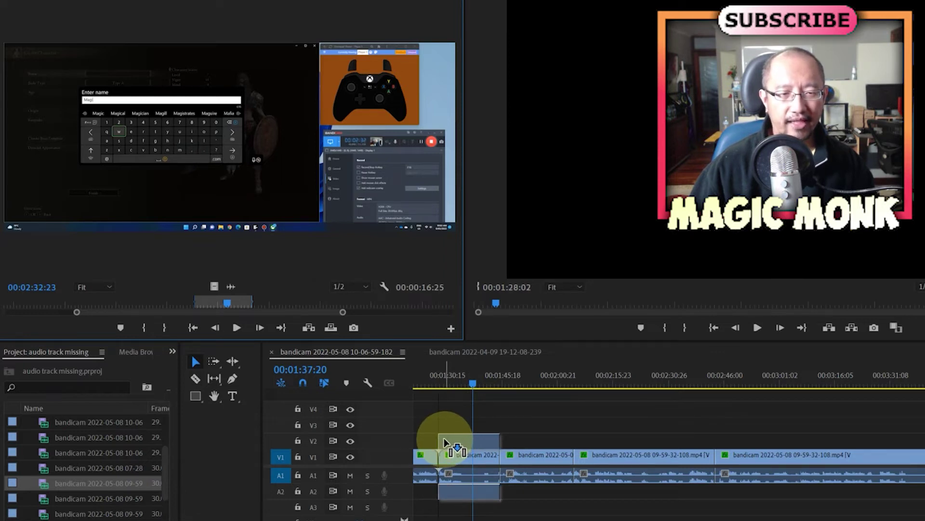
pyautogui.moveTo(445, 441); pyautogui.dragTo(445, 442)
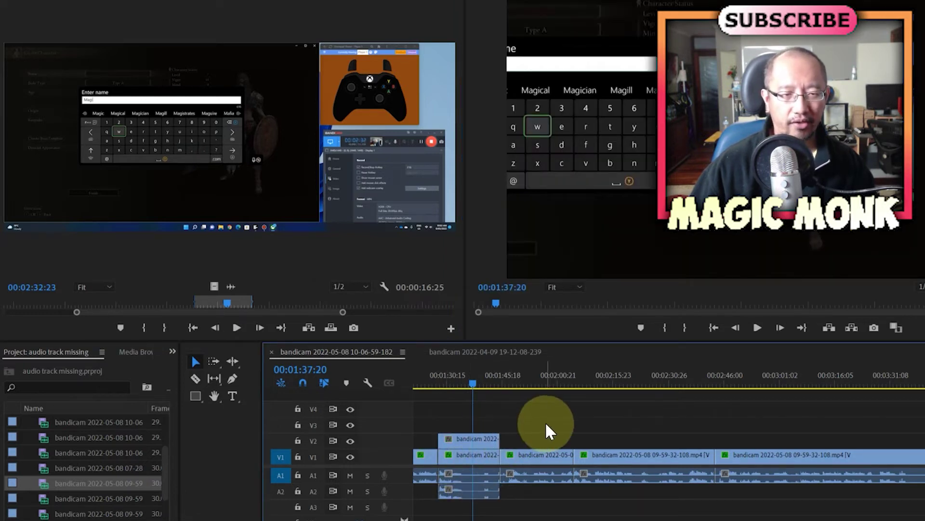
pyautogui.hotkey('ctrl', 'z')
pyautogui.click(535, 378)
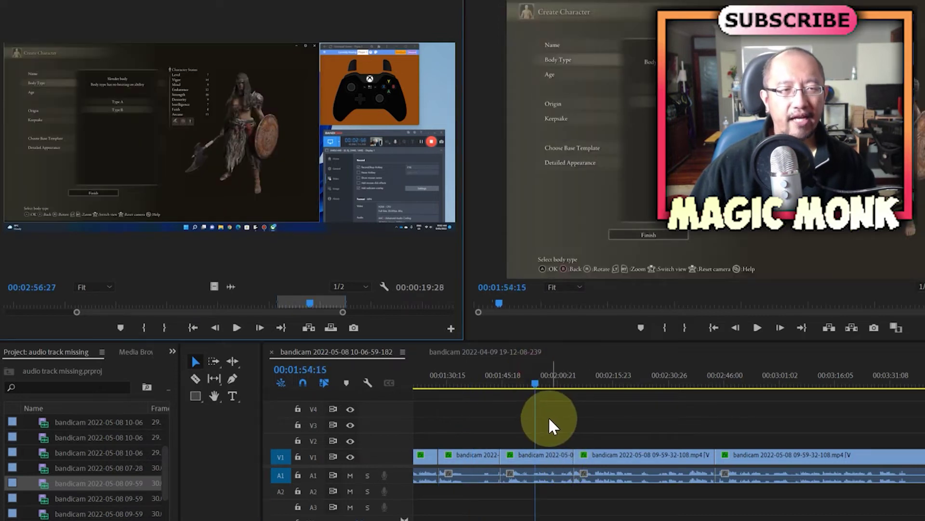
pyautogui.moveTo(202, 168); pyautogui.dragTo(505, 442)
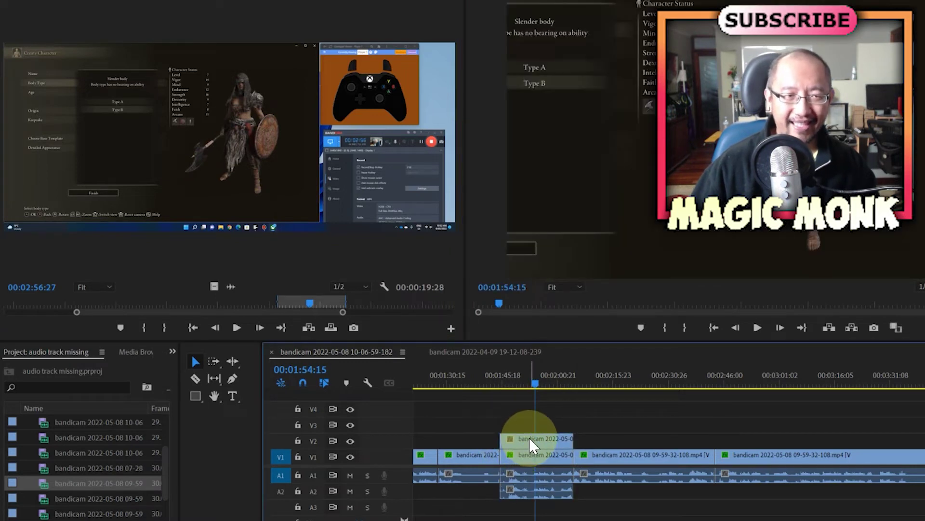
pyautogui.click(524, 490)
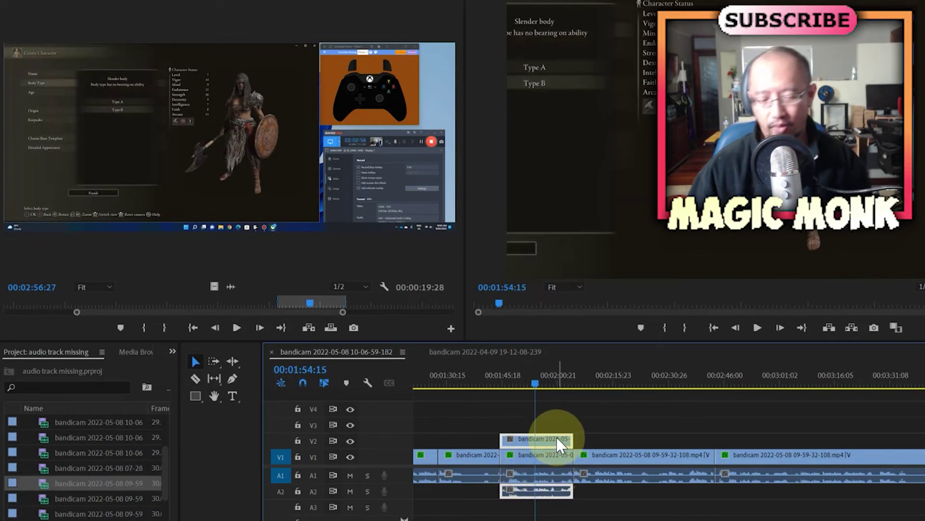
pyautogui.press('Delete')
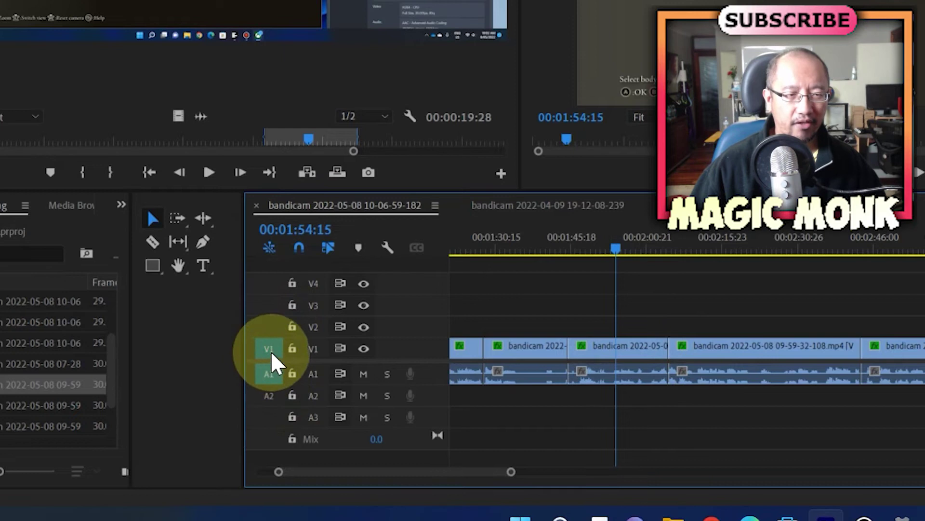
pyautogui.click(270, 377)
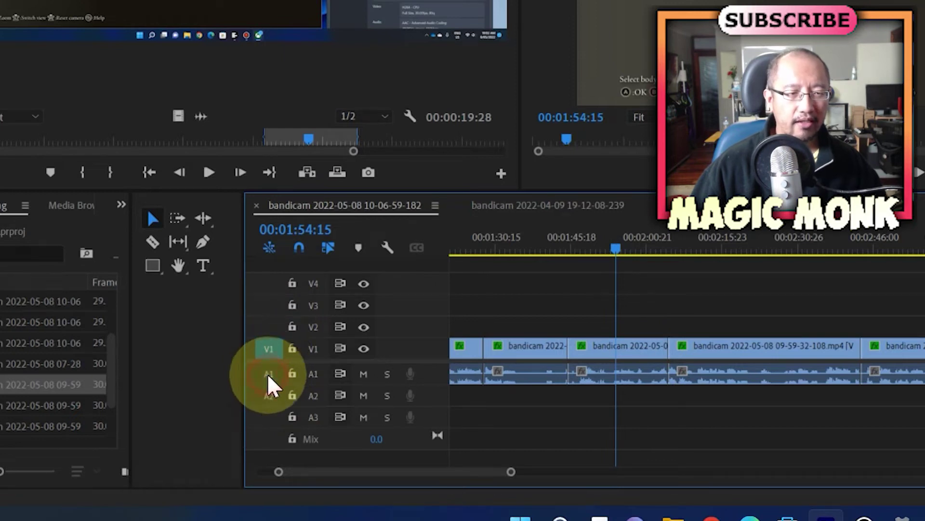
pyautogui.click(269, 376)
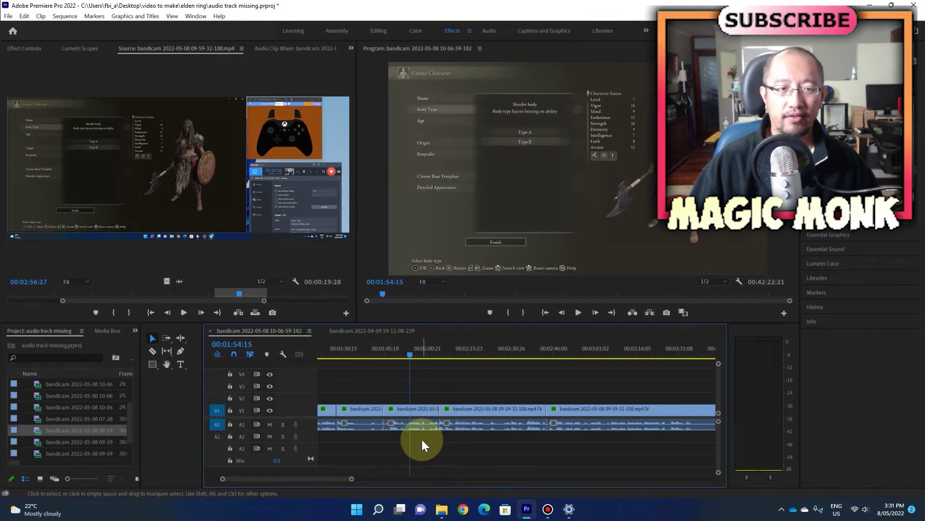
# Patch source audio to A2 and overwrite the V1 clip at about 00:01:45–00:02:05, deleting a stray V2 drop
pyautogui.click(218, 437)
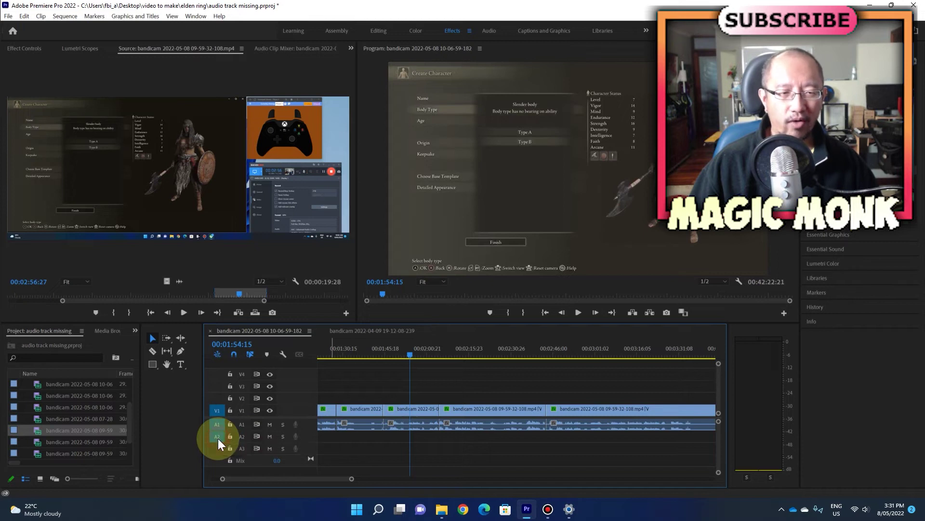
pyautogui.moveTo(151, 169); pyautogui.dragTo(387, 395)
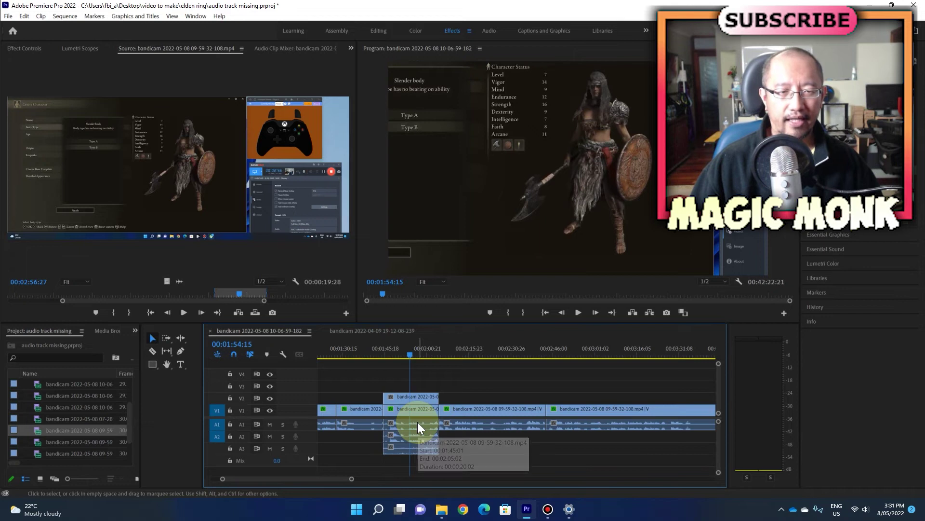
pyautogui.click(421, 393)
pyautogui.press('Delete')
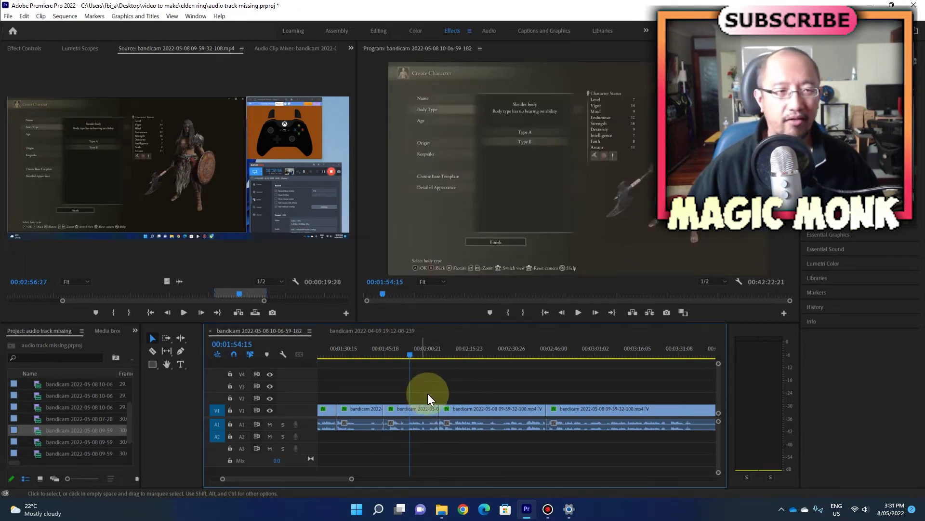
pyautogui.moveTo(190, 201); pyautogui.dragTo(384, 417)
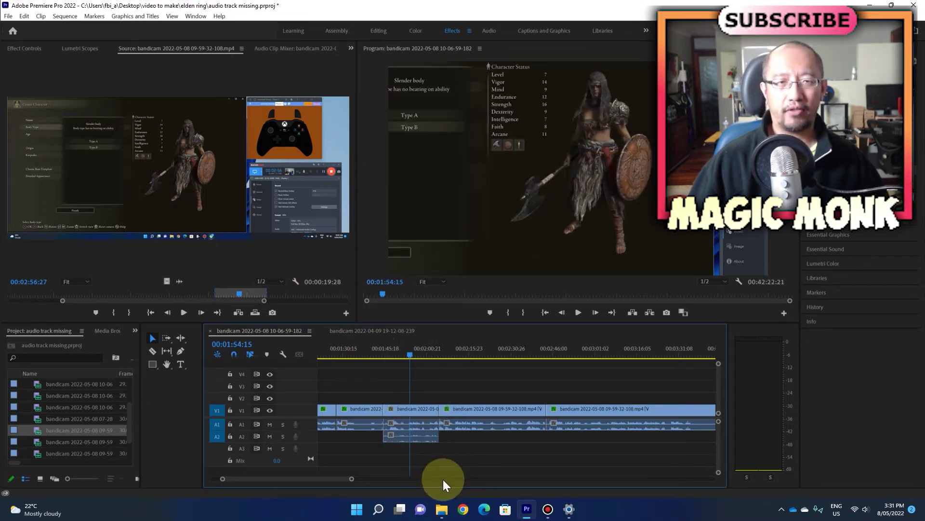
# Rewind the playhead to about 01:51:06 and scrub through the replaced section
pyautogui.click(415, 354)
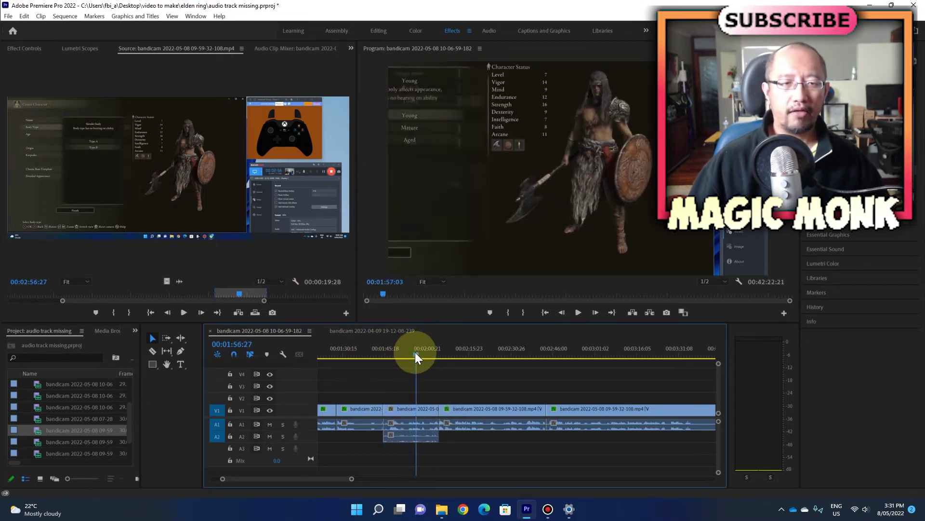
pyautogui.moveTo(415, 354); pyautogui.dragTo(401, 356)
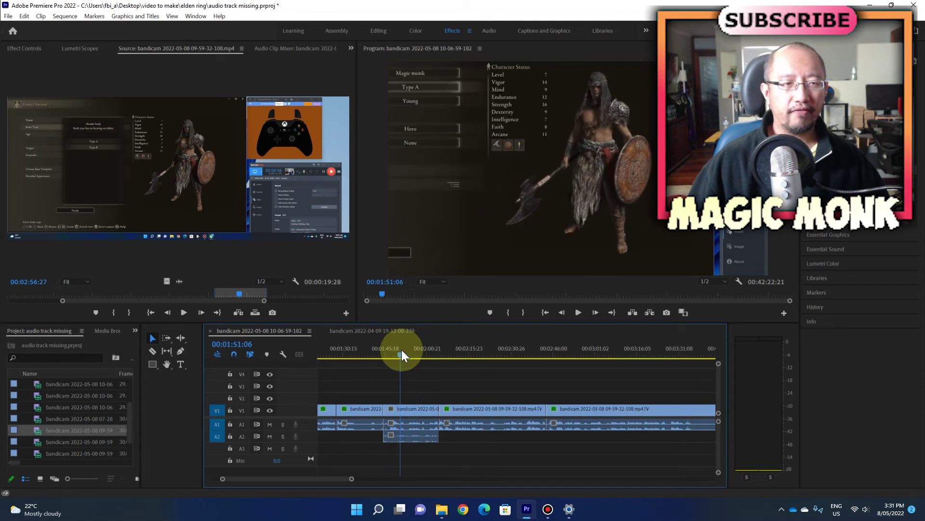
pyautogui.click(180, 281)
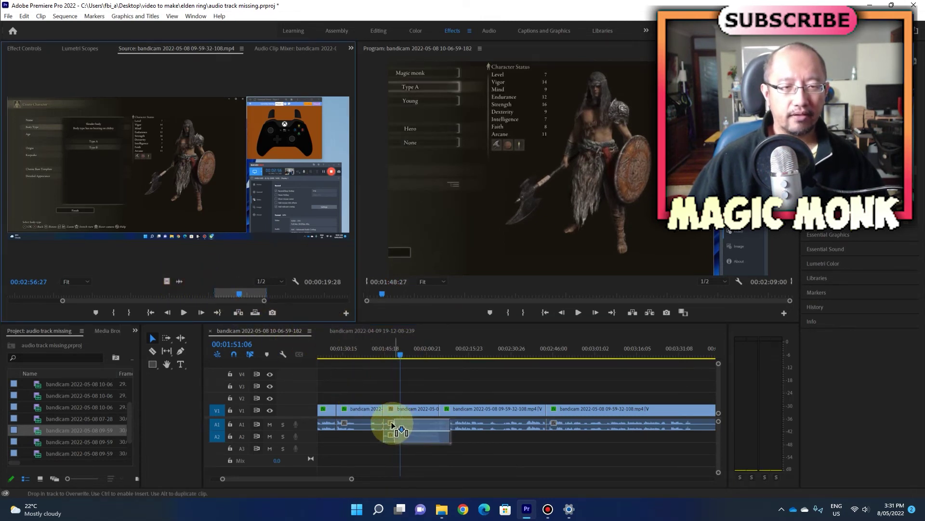
pyautogui.click(429, 391)
pyautogui.moveTo(396, 356); pyautogui.dragTo(414, 351)
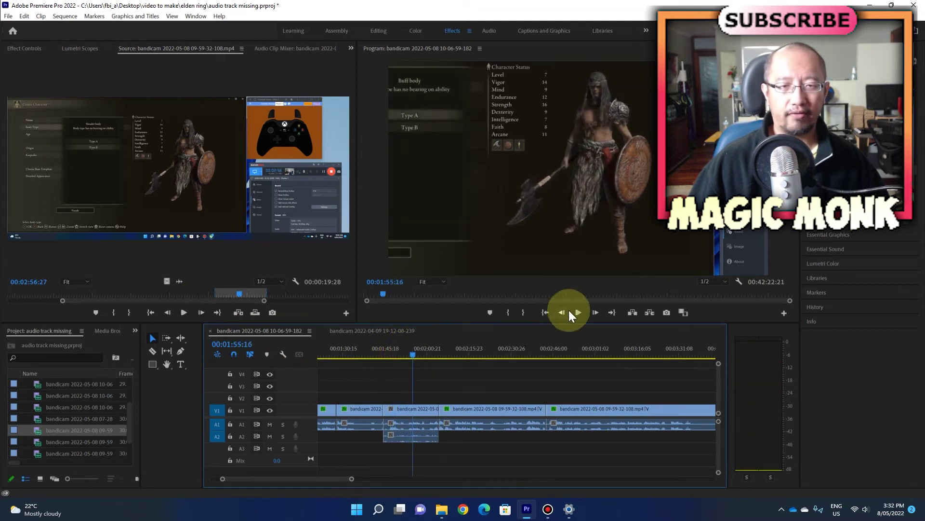
# Mute A1, play from 01:51:11 to hear only A2, then unmute A1
pyautogui.click(270, 424)
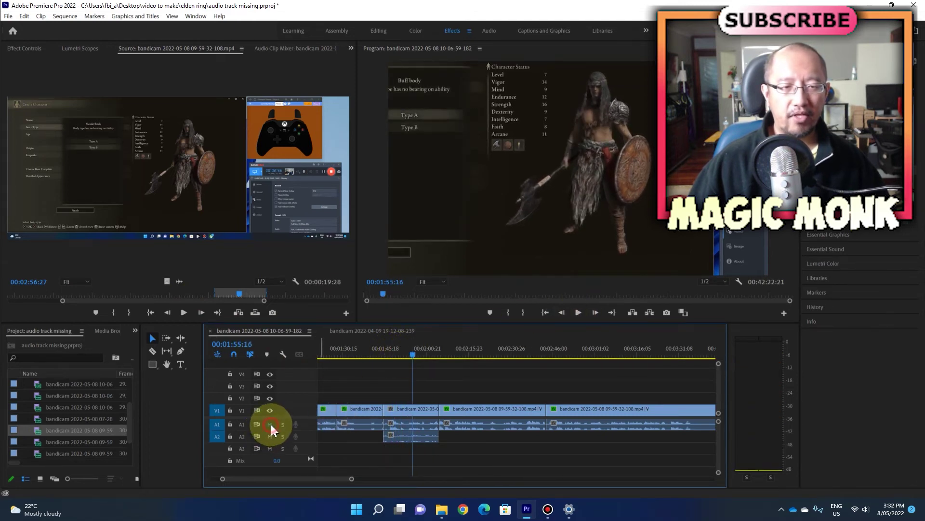
pyautogui.click(416, 350)
pyautogui.moveTo(417, 355); pyautogui.dragTo(402, 355)
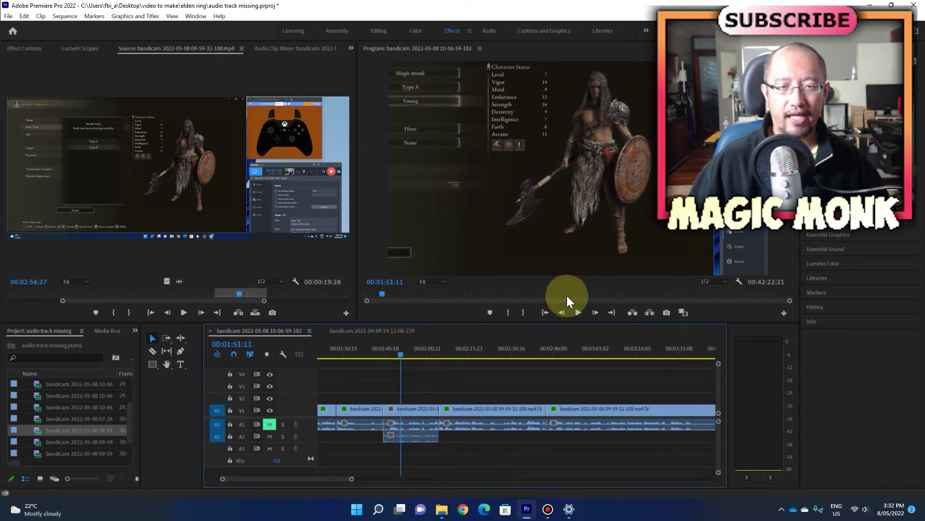
pyautogui.click(578, 312)
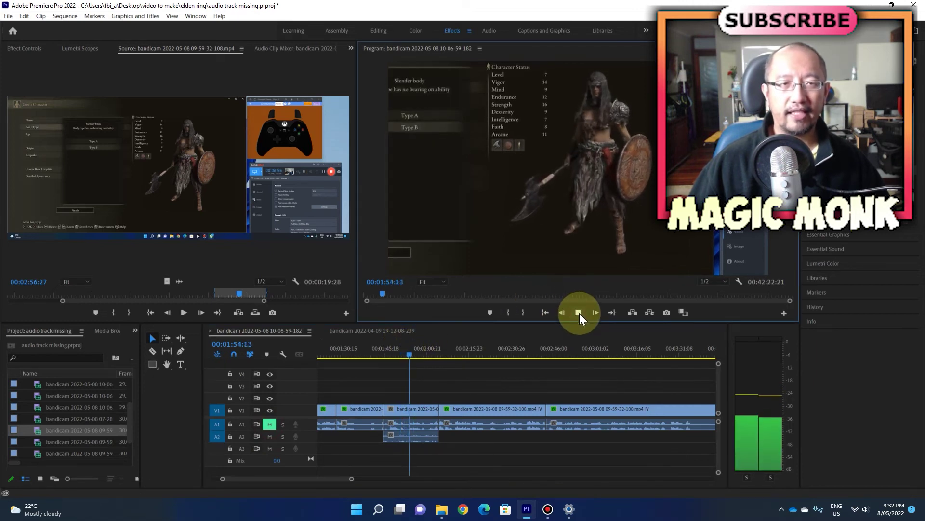
pyautogui.click(579, 313)
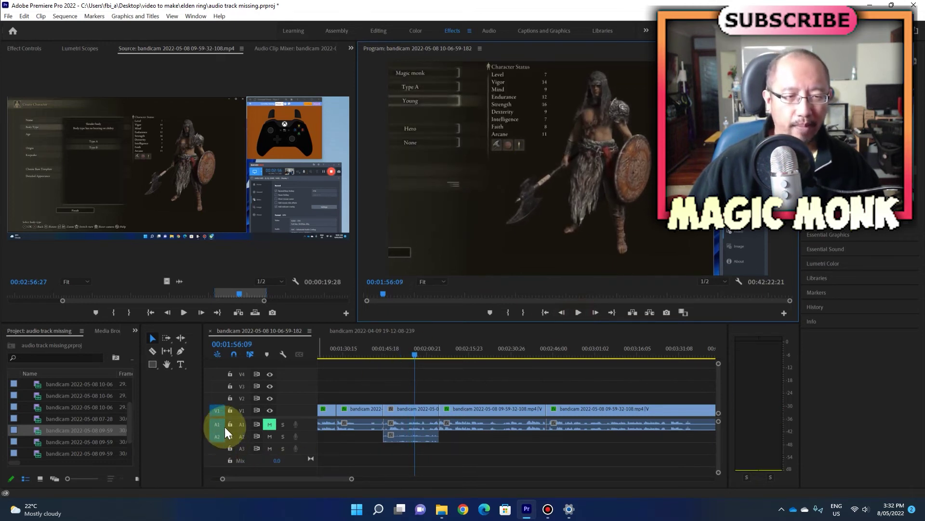
pyautogui.click(269, 424)
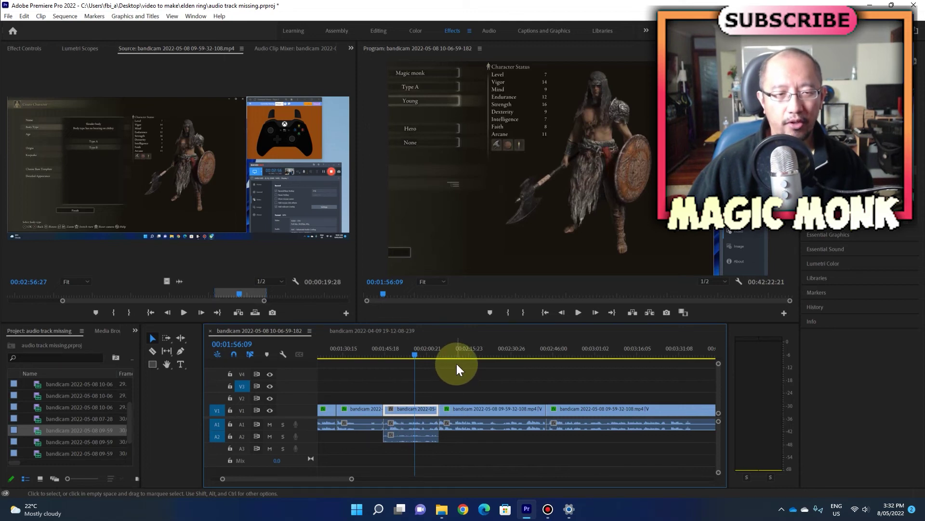
# Overwrite the source clip onto V3, then undo it so tracks above V1 stay empty
pyautogui.hotkey('ctrl', 'v')
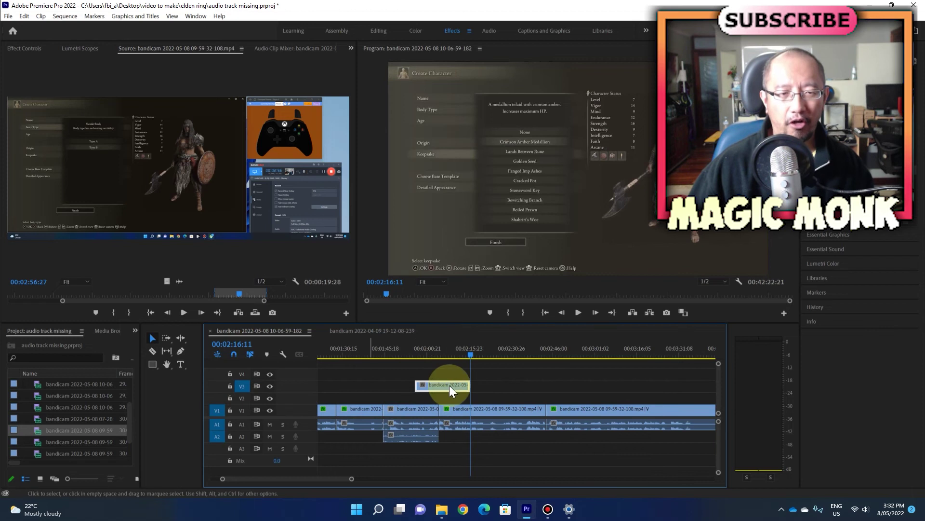
pyautogui.hotkey('ctrl', 'z')
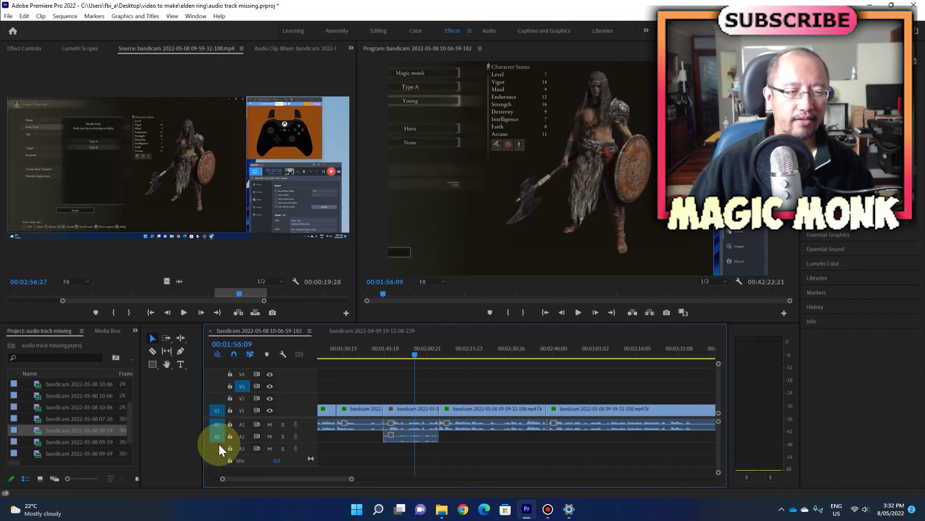
# Target tracks V1, A1 and A2, and untarget V3 and V2
pyautogui.click(242, 410)
pyautogui.click(242, 424)
pyautogui.click(242, 436)
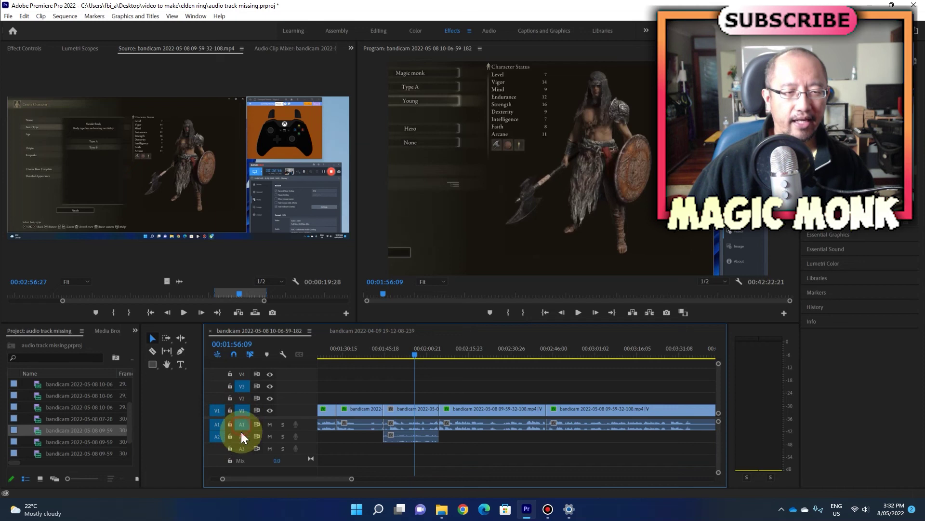
pyautogui.click(242, 386)
pyautogui.click(242, 398)
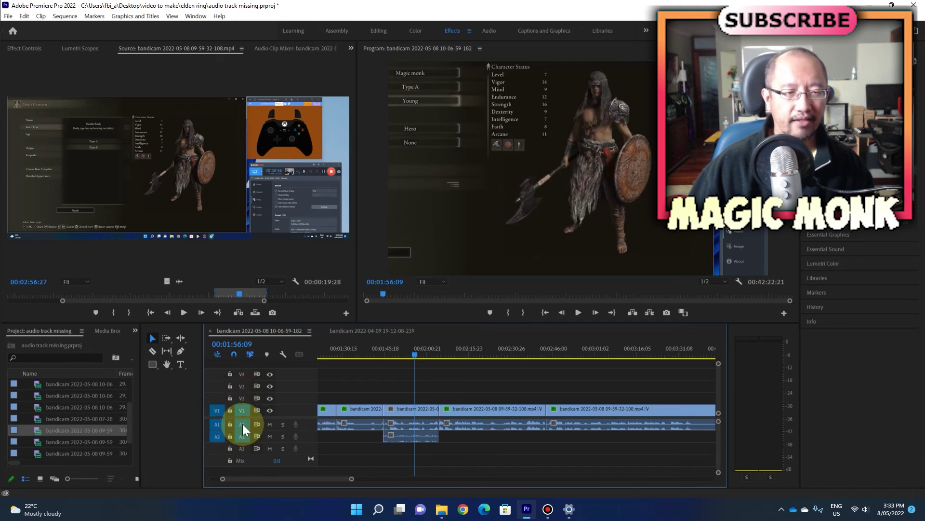